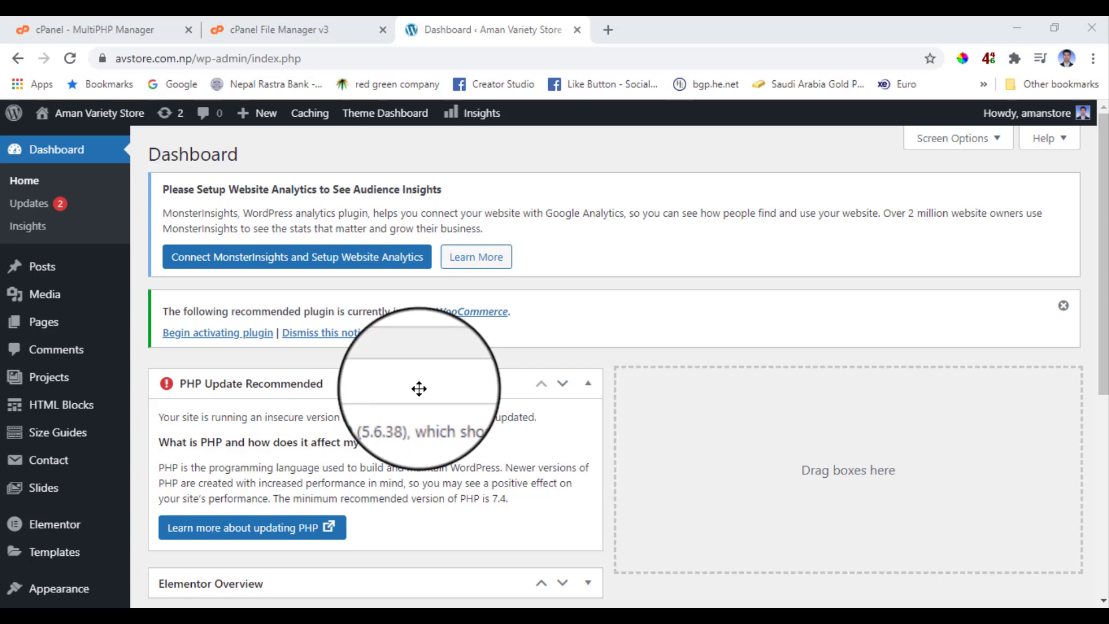
scroll(529, 377, "down", 1)
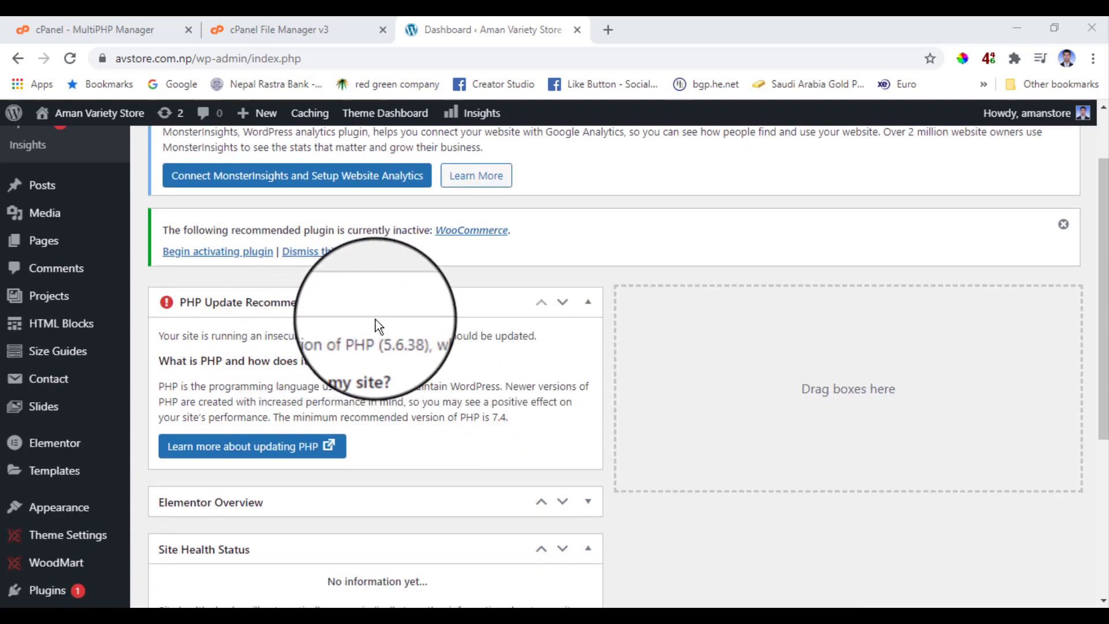
scroll(87, 234, "down", 5)
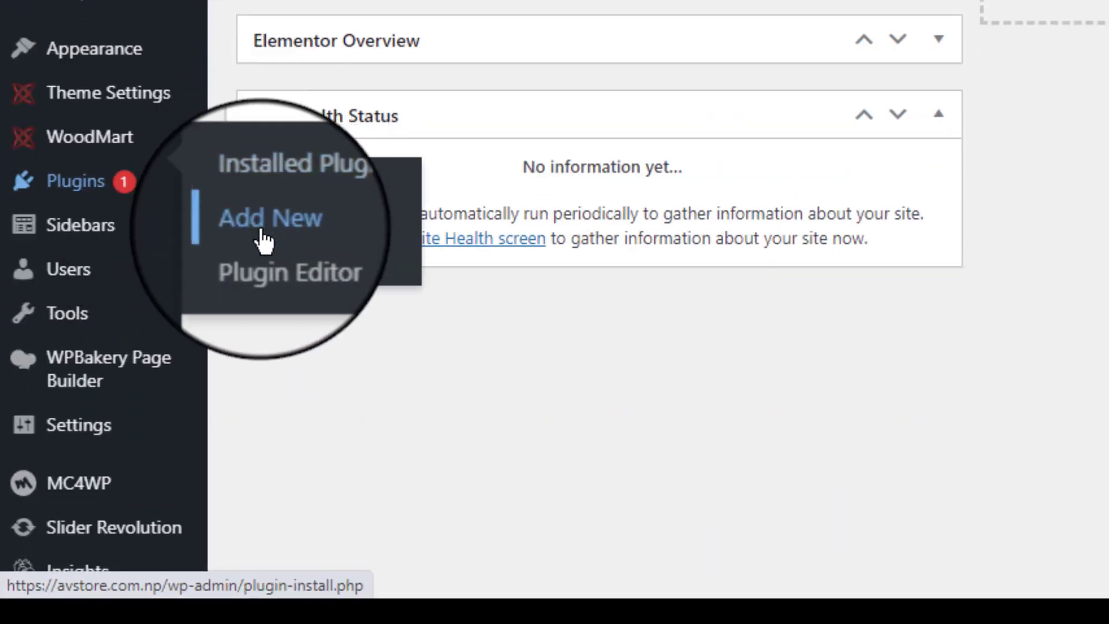
Step: Search the plugin directory for 'php compatibility' to find WP Engine's PHP Compatibility Checker
left_click(278, 218)
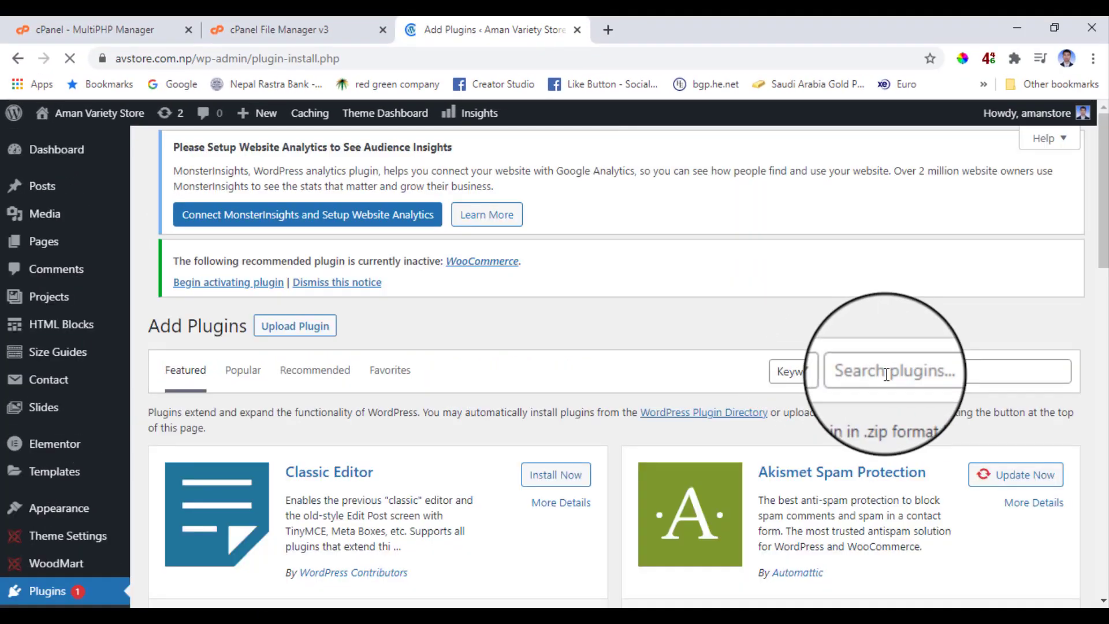
left_click(886, 375)
type("php compan")
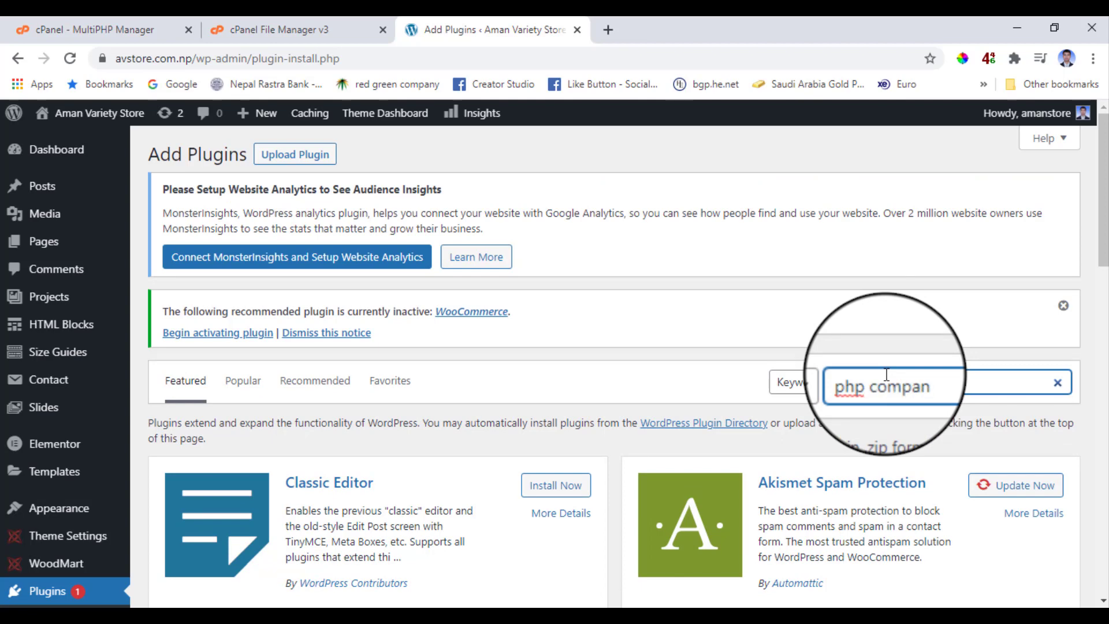
key("BackSpace")
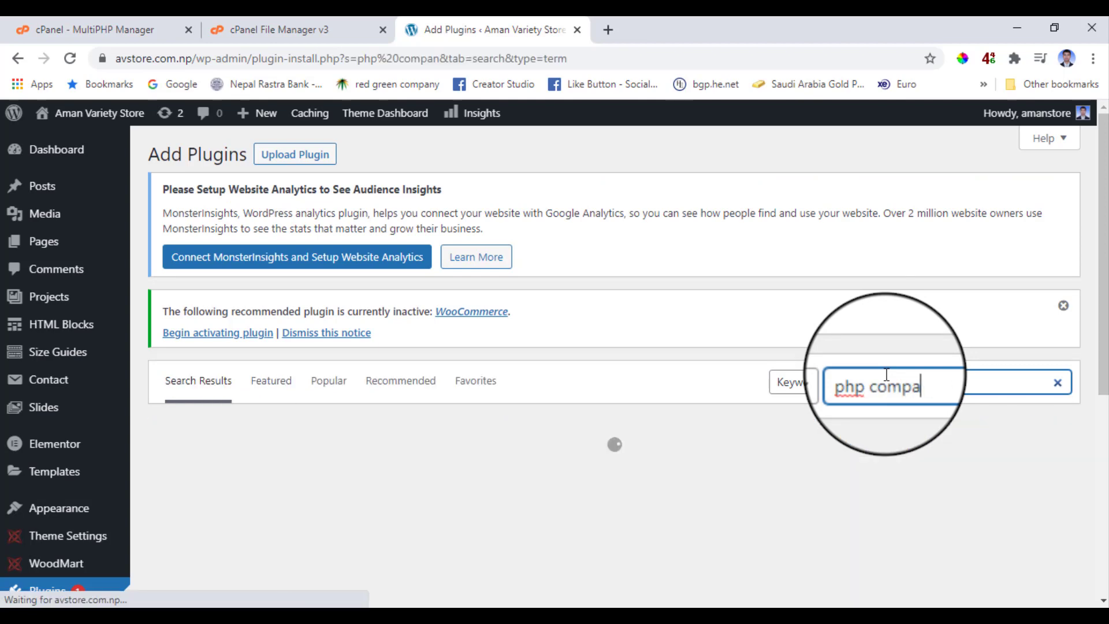
type("tibilit")
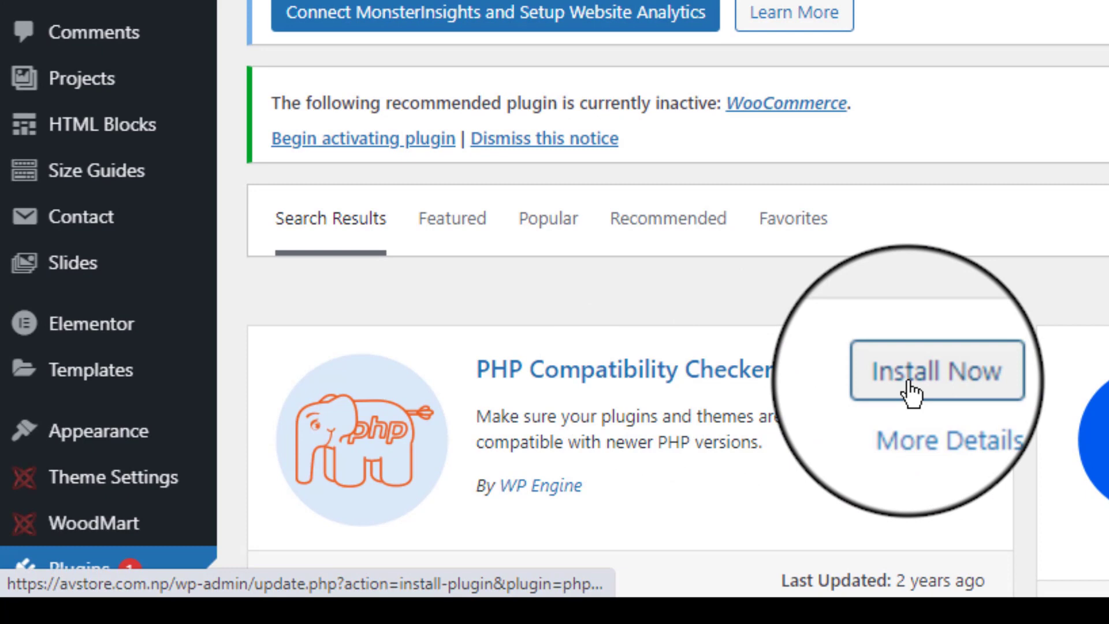
Step: Install and activate the PHP Compatibility Checker plugin by WP Engine
left_click(911, 392)
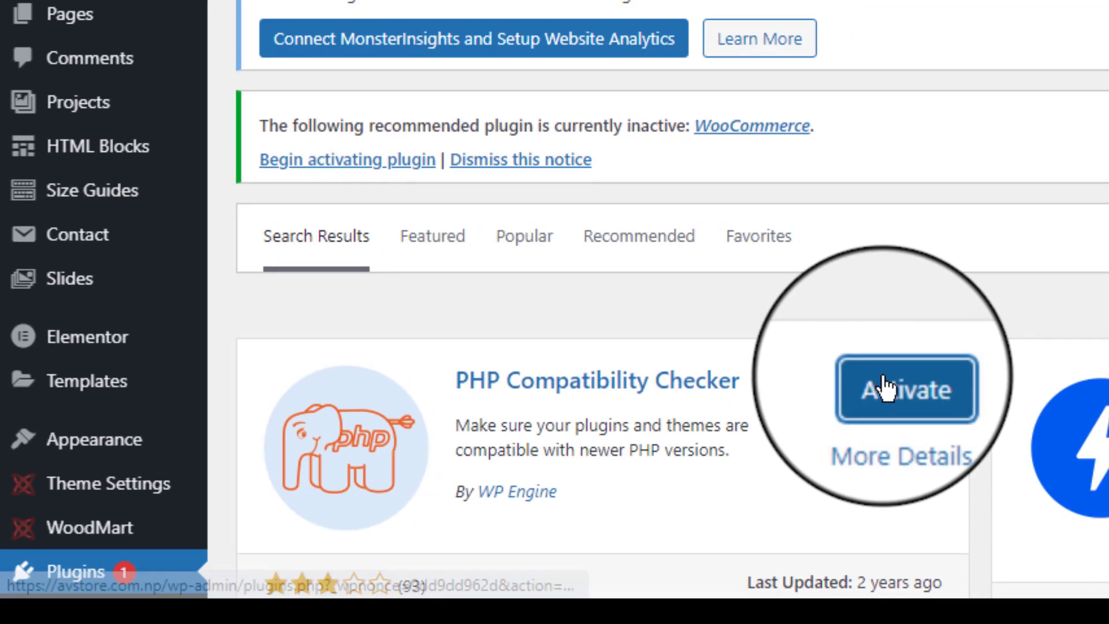
left_click(883, 387)
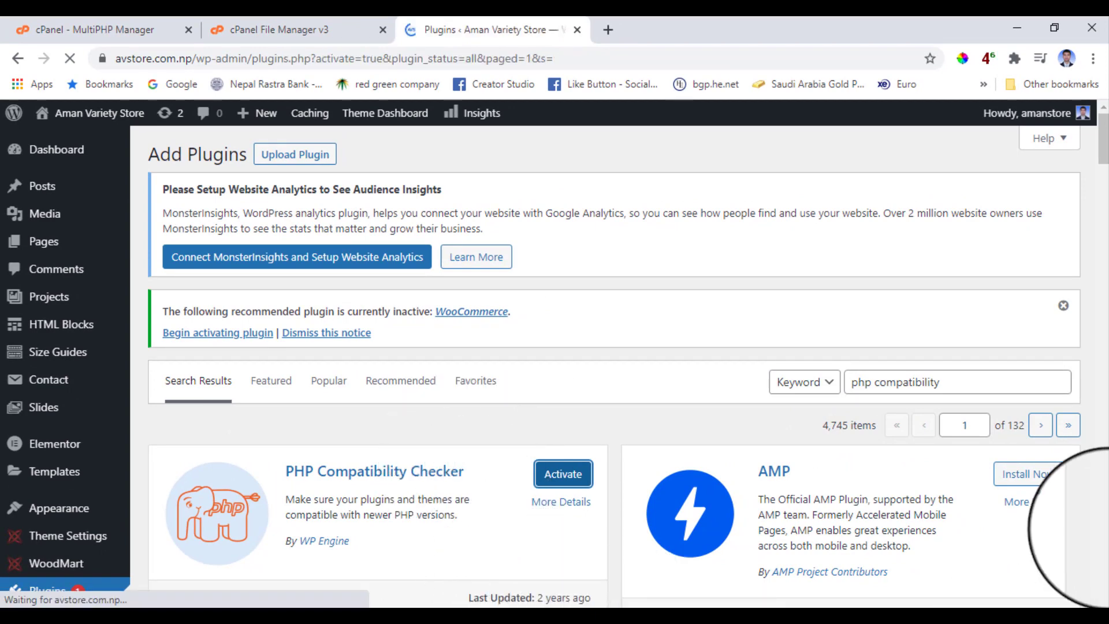
scroll(174, 486, "up", 1)
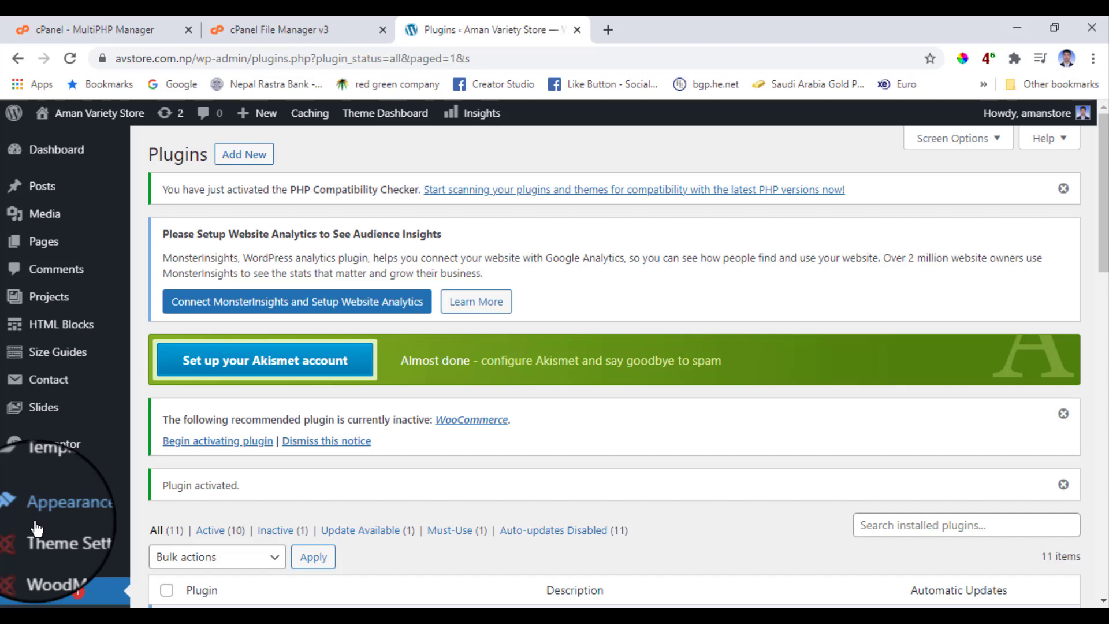
scroll(60, 502, "down", 3)
mouse_move(80, 409)
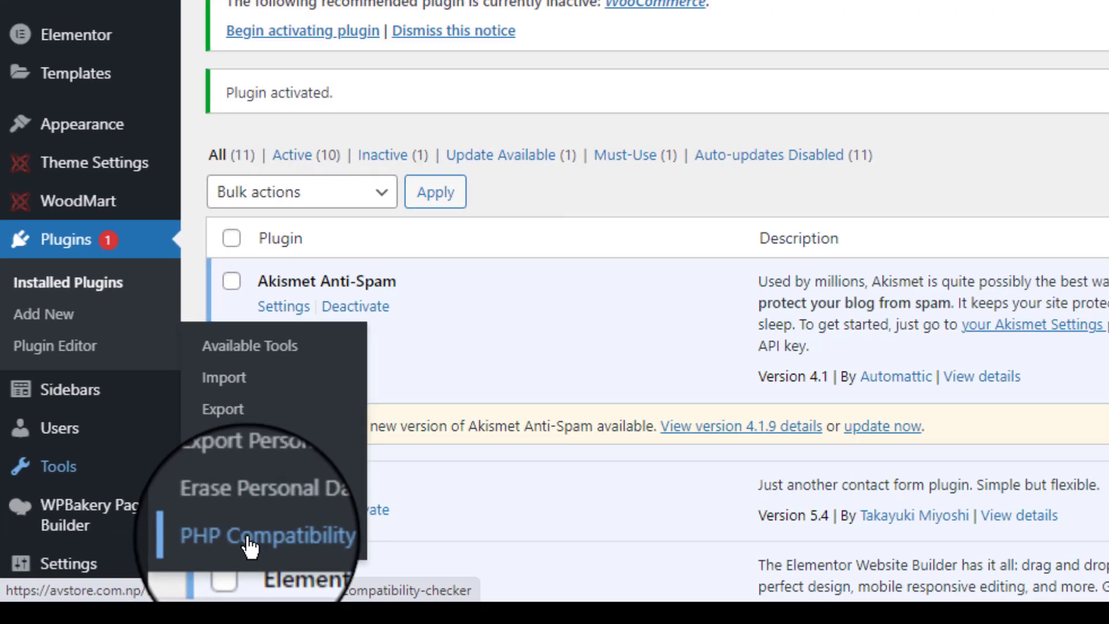
Step: Open Tools > PHP Compatibility with PHP 7.3 as the scan target for active plugins and themes
left_click(250, 544)
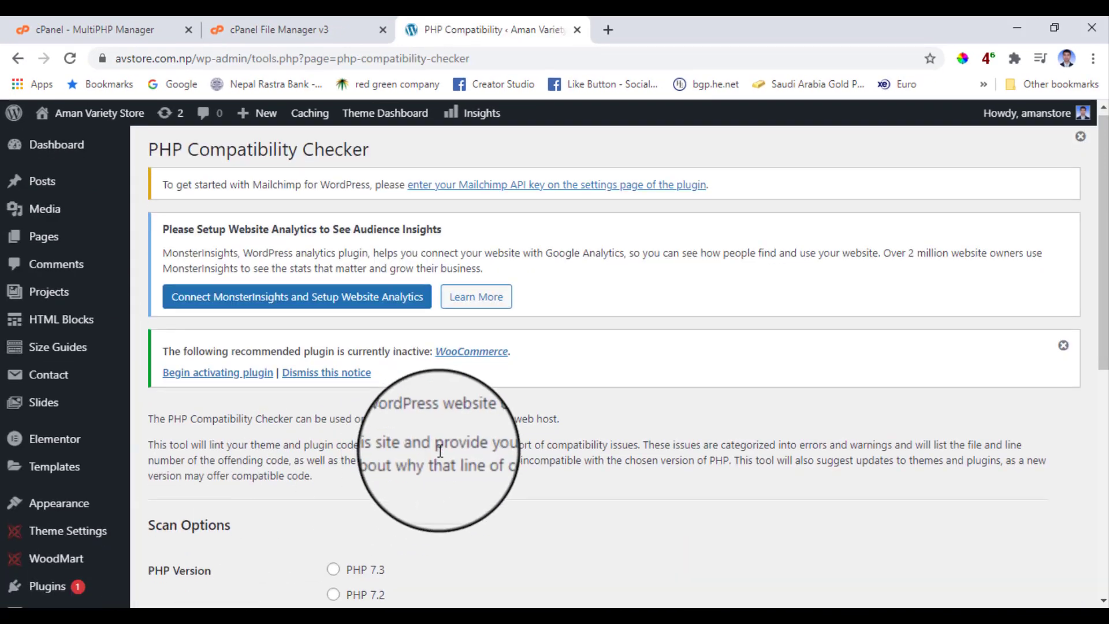
scroll(439, 452, "down", 2)
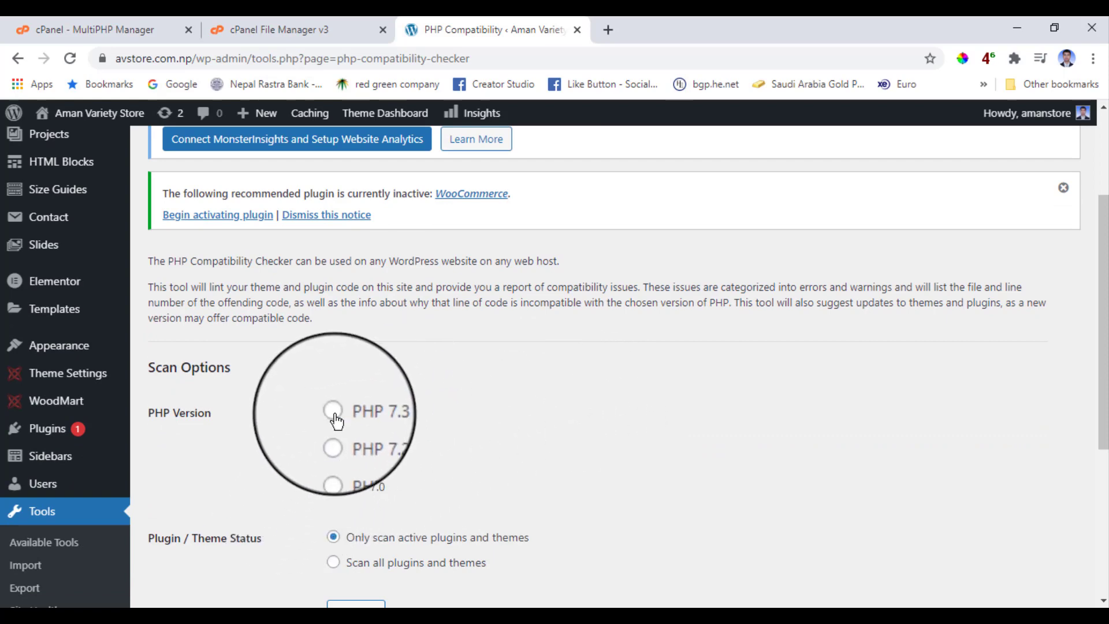
scroll(476, 394, "down", 2)
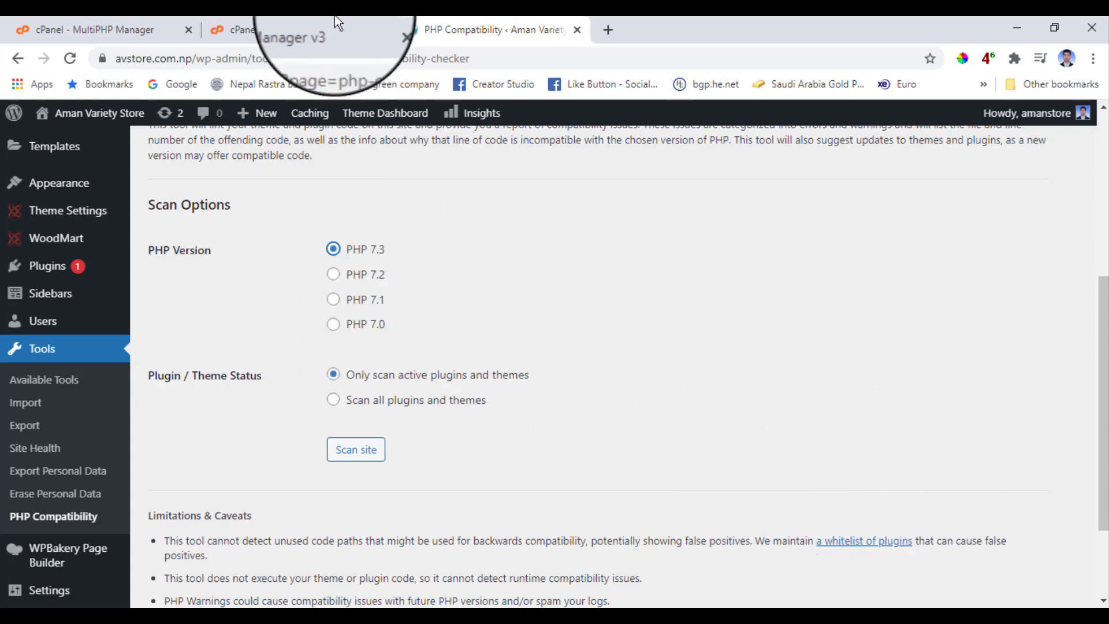
Step: Close the cPanel File Manager and open MultiPHP Manager from the cPanel home page
left_click(318, 21)
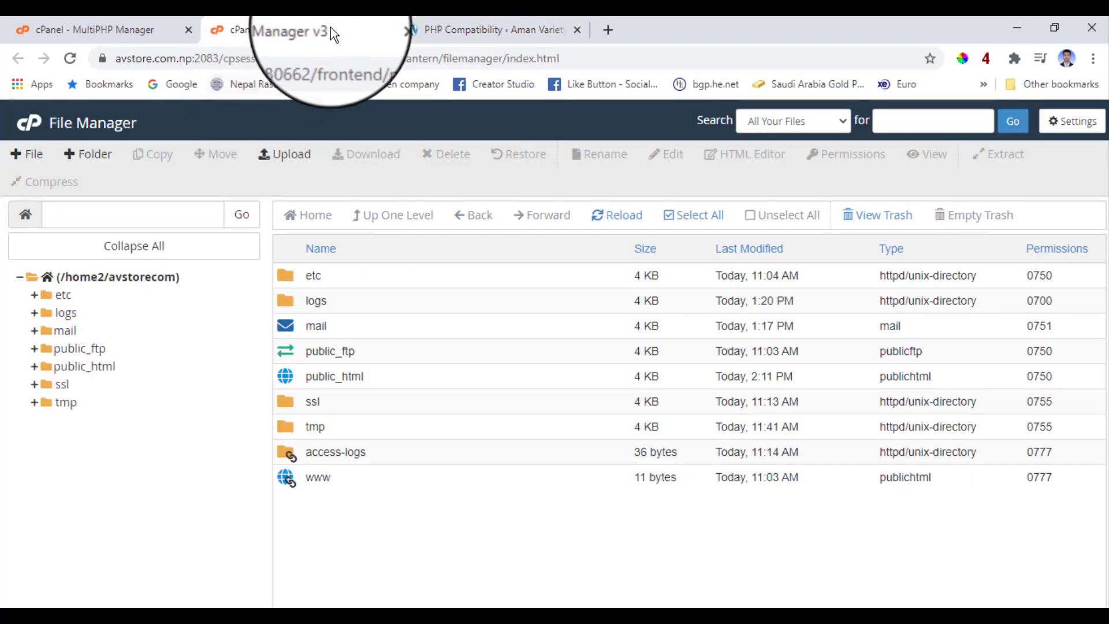
left_click(382, 30)
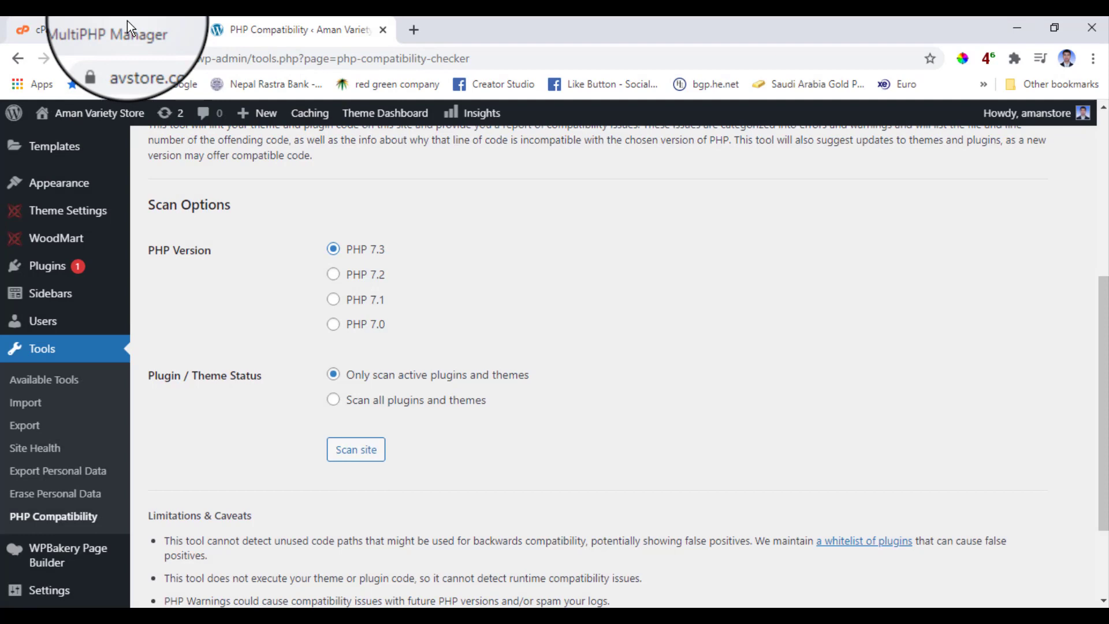
left_click(99, 28)
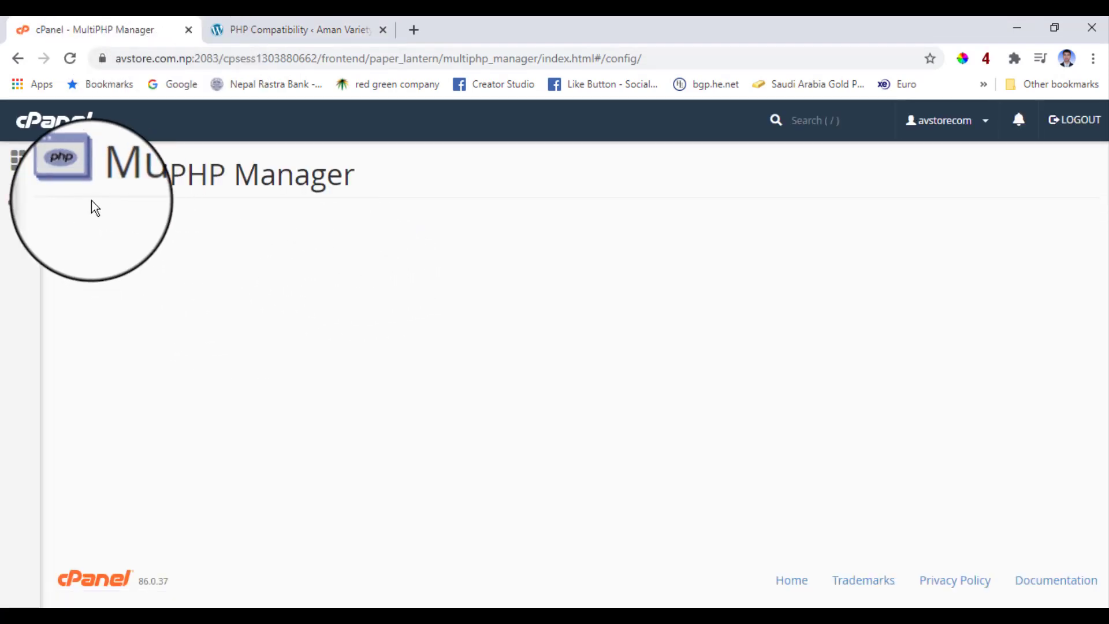
left_click(23, 161)
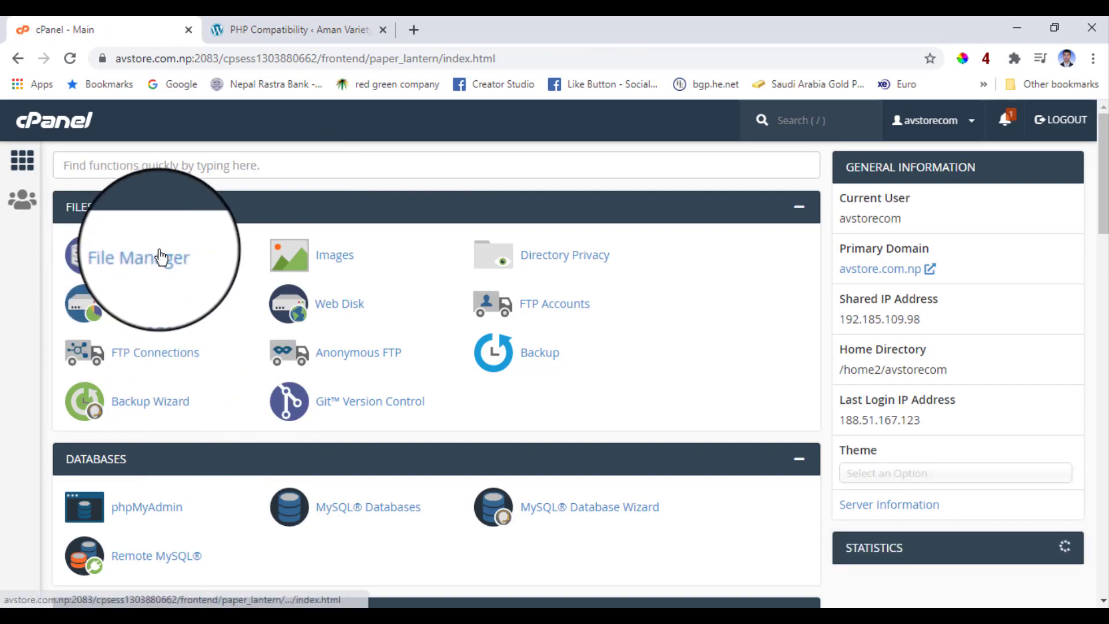
scroll(181, 406, "down", 4)
scroll(182, 407, "down", 2)
scroll(182, 410, "down", 3)
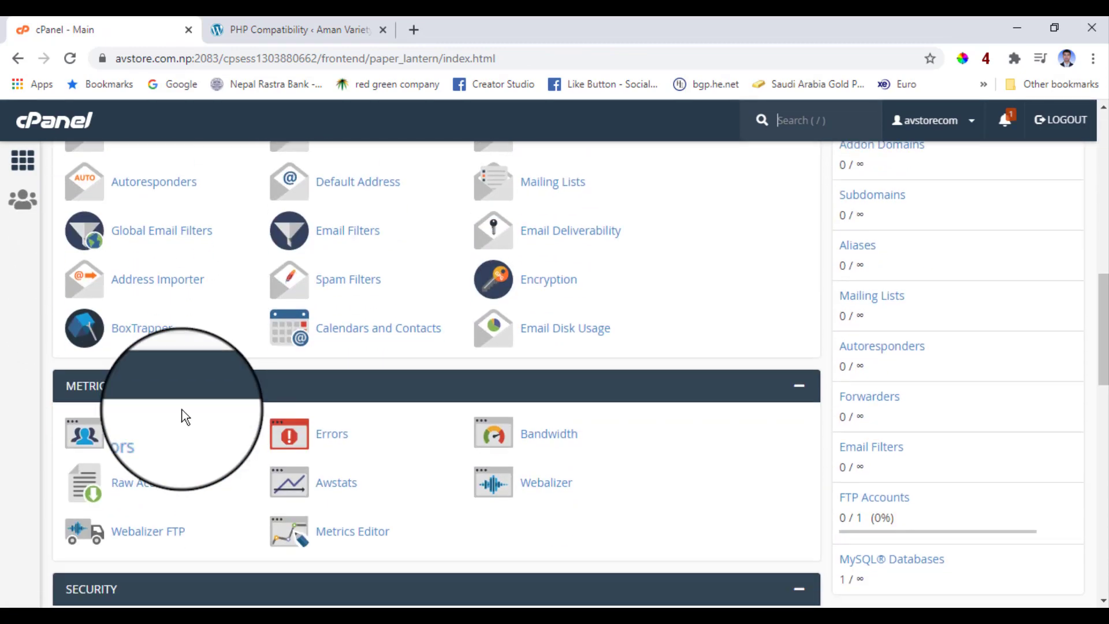
scroll(180, 408, "down", 3)
scroll(261, 427, "down", 4)
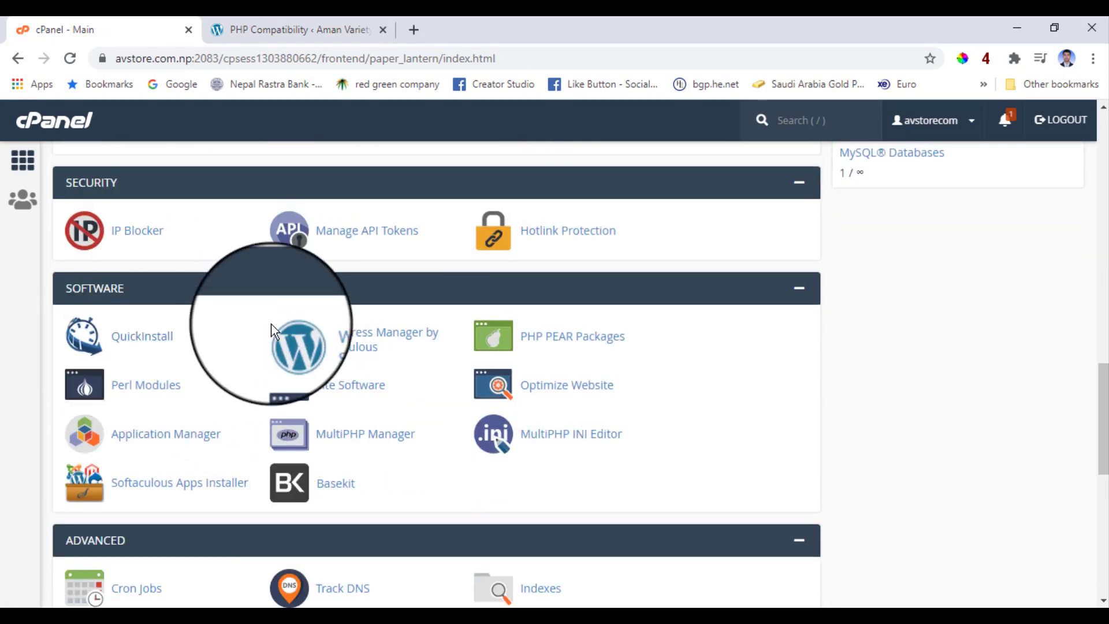
left_click(348, 442)
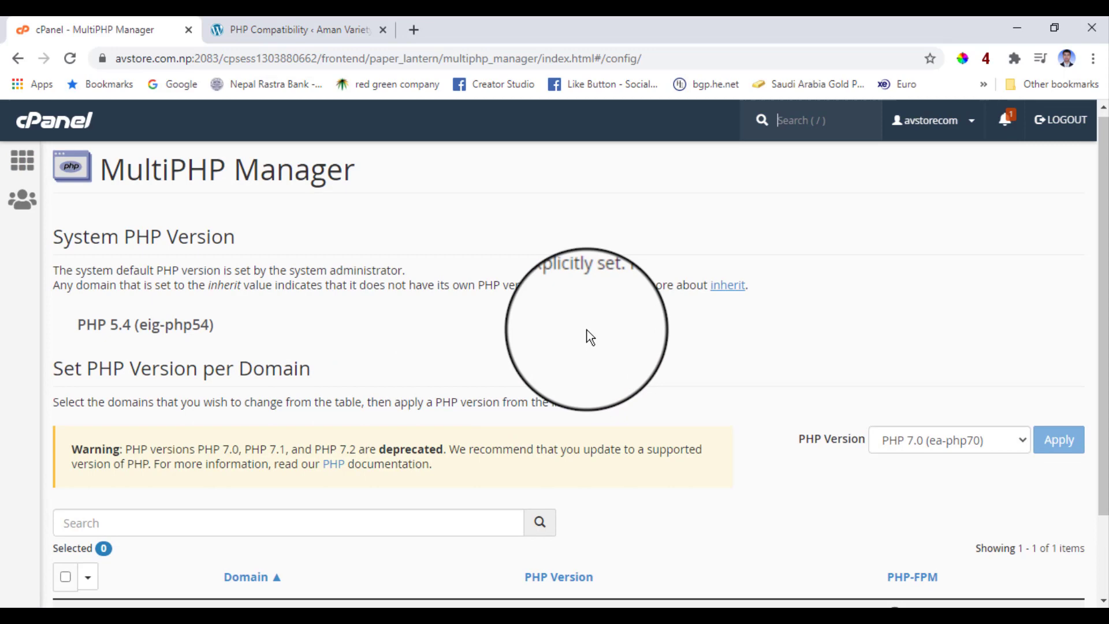
scroll(587, 334, "down", 2)
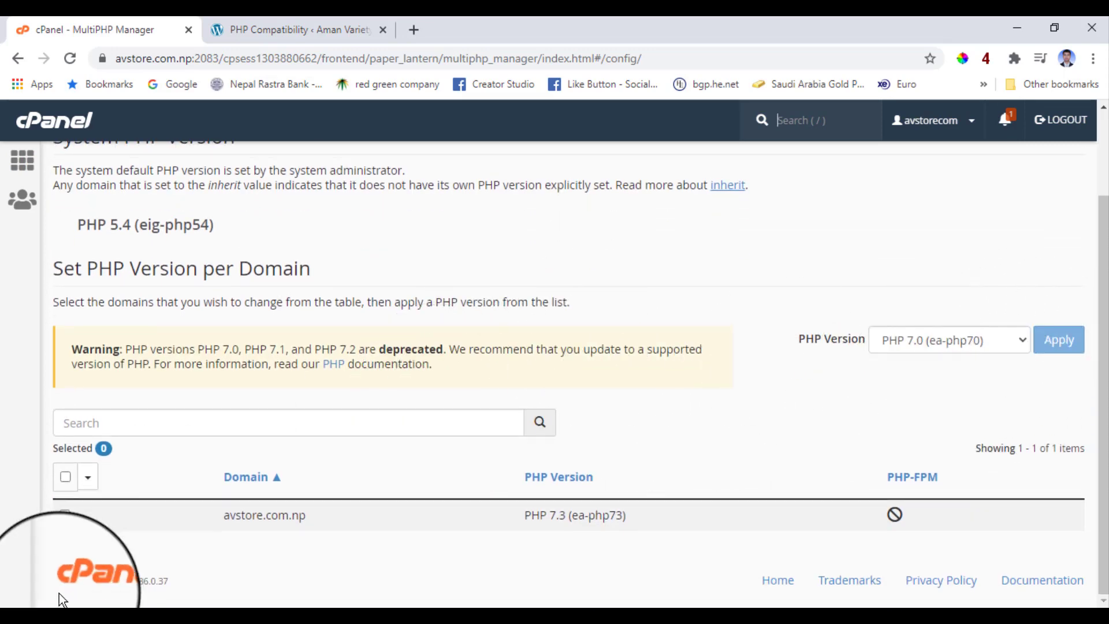
Step: Apply PHP 7.3 (ea-php73) to the avstore.com.np domain
left_click(66, 516)
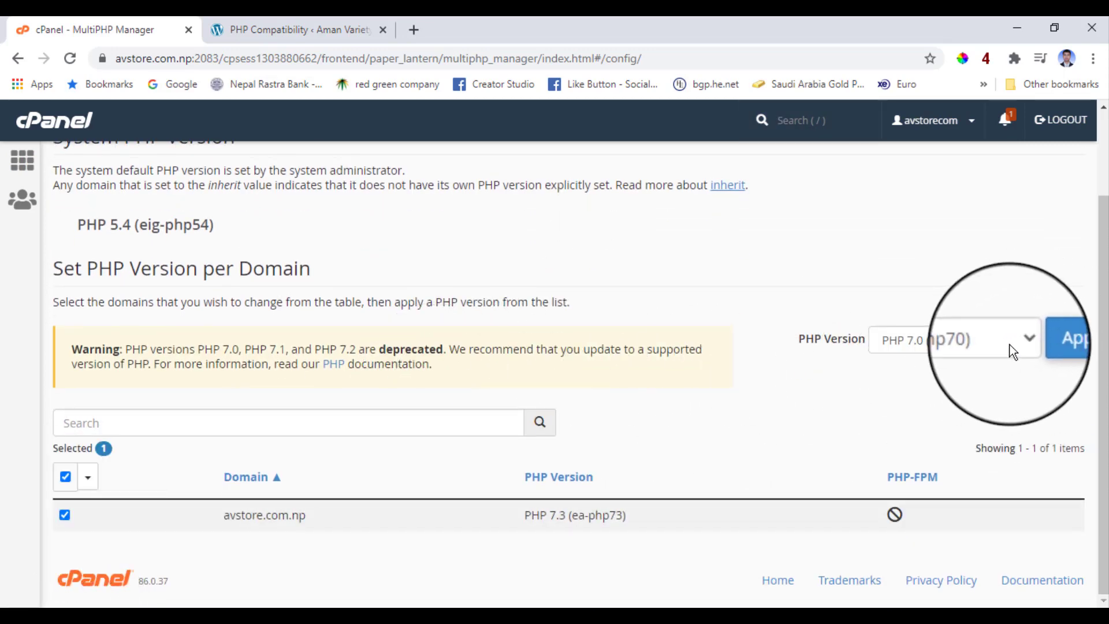
left_click(990, 342)
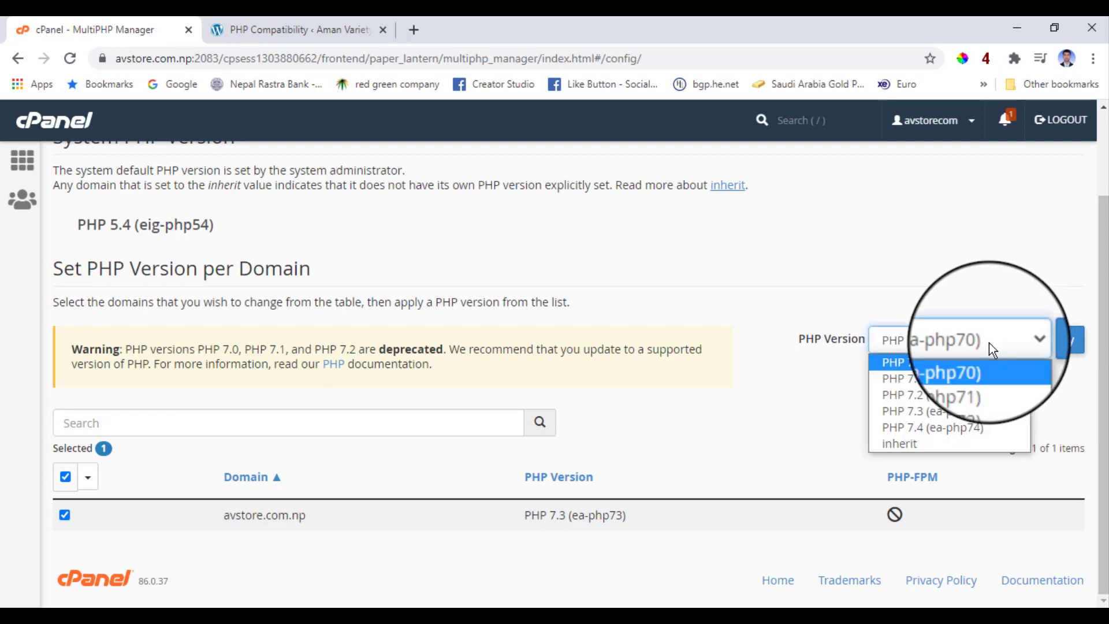
left_click(961, 413)
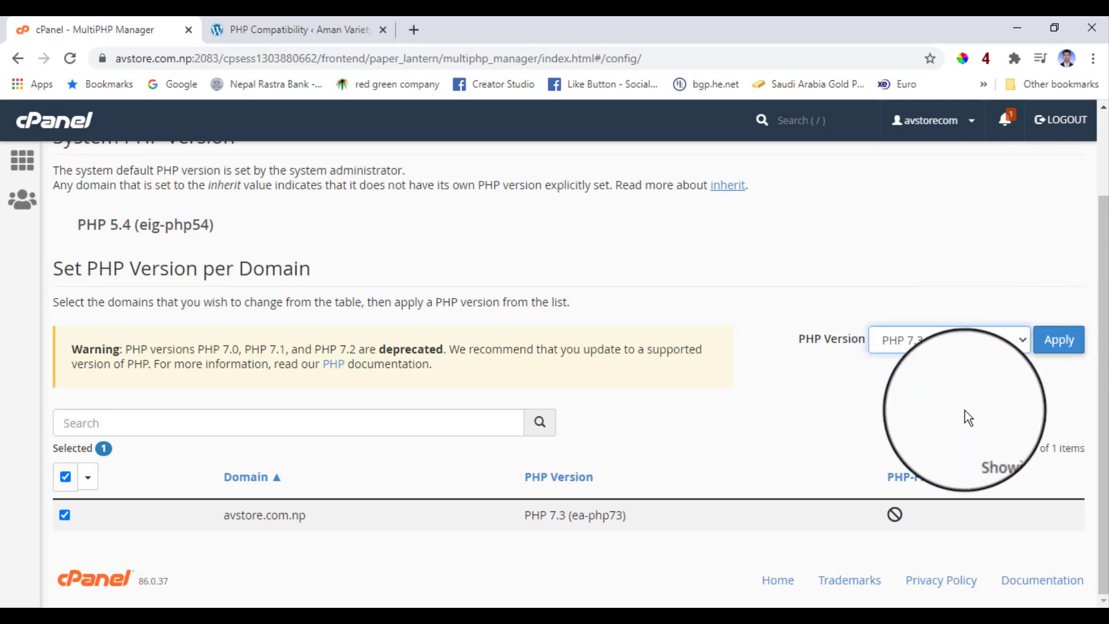
left_click(1059, 347)
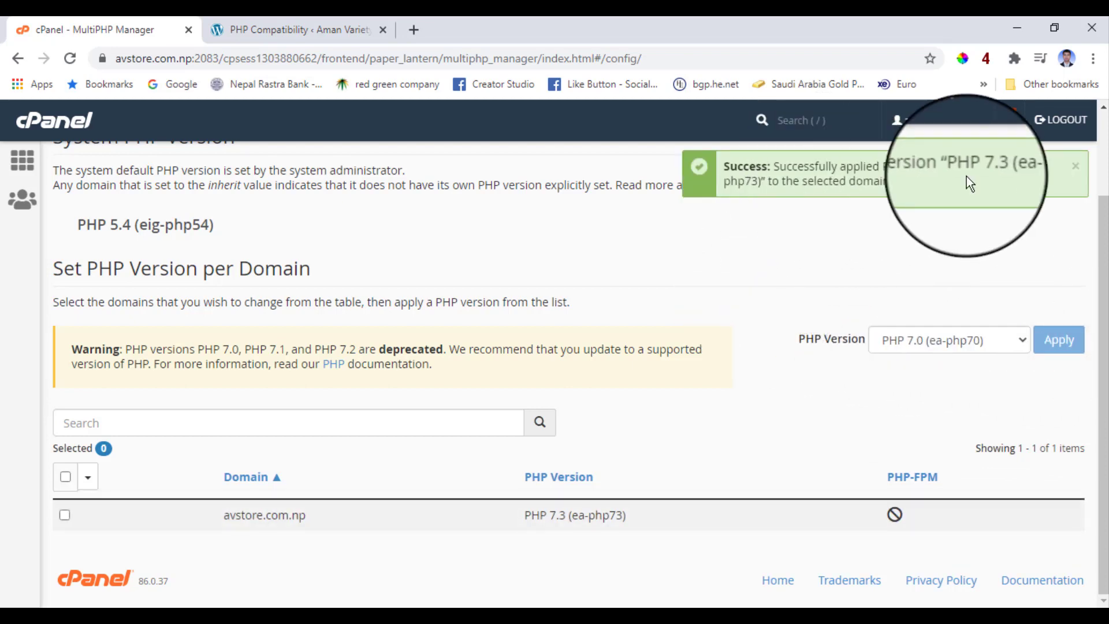
Step: Return to WordPress and reload the Dashboard home to check the PHP update notice
left_click(323, 29)
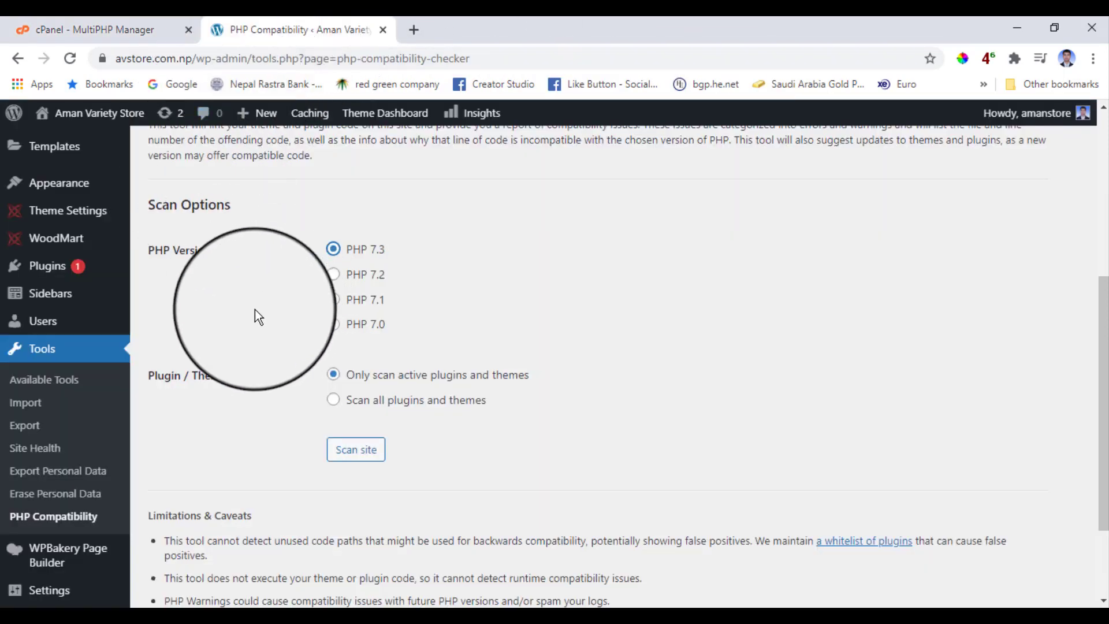
scroll(255, 310, "up", 1)
scroll(255, 309, "up", 4)
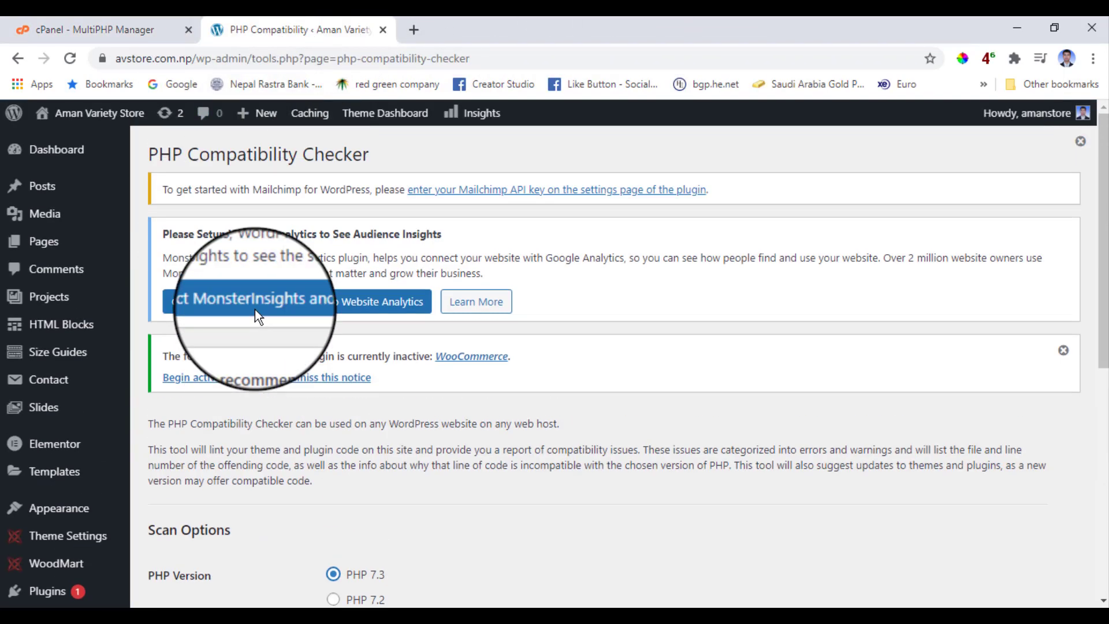
left_click(73, 157)
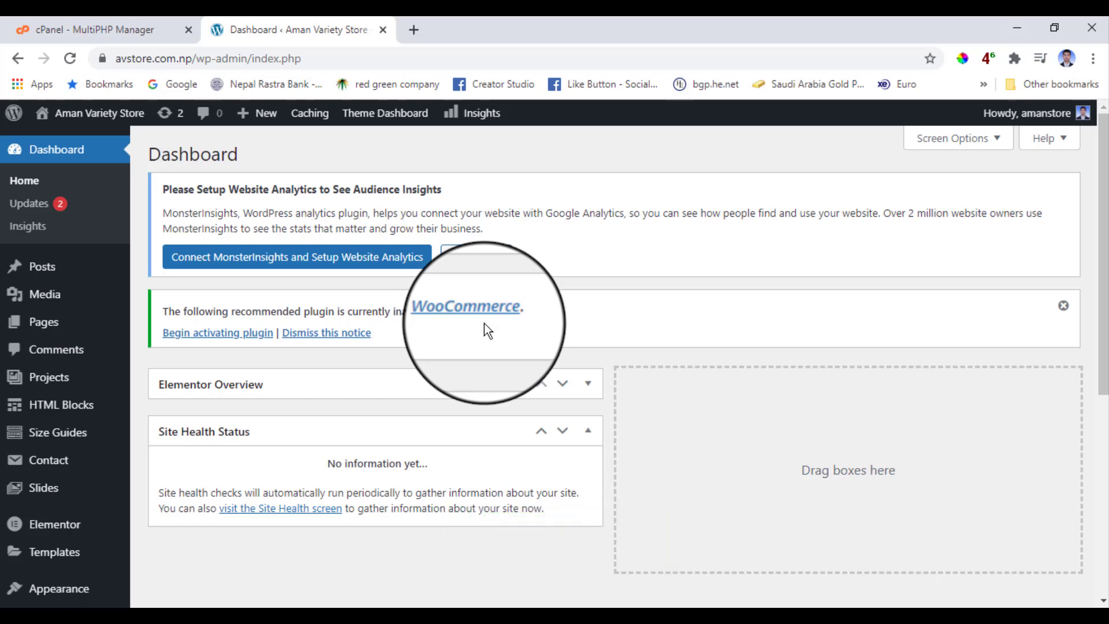
Step: Follow the 'Begin activating plugin' link in the Dashboard's WooCommerce notice
left_click(187, 337)
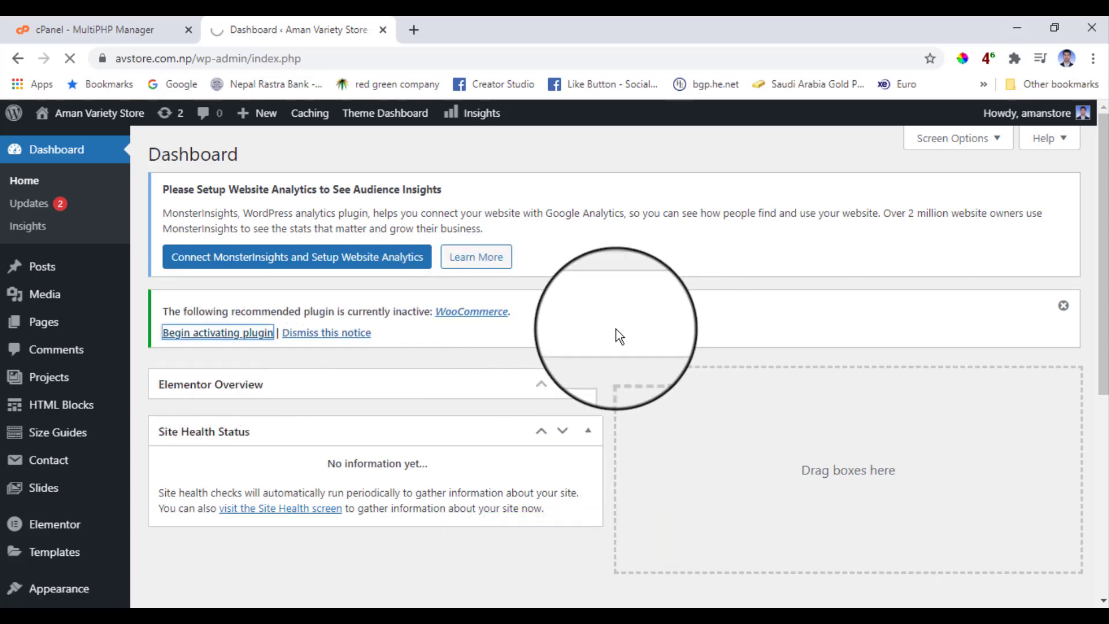